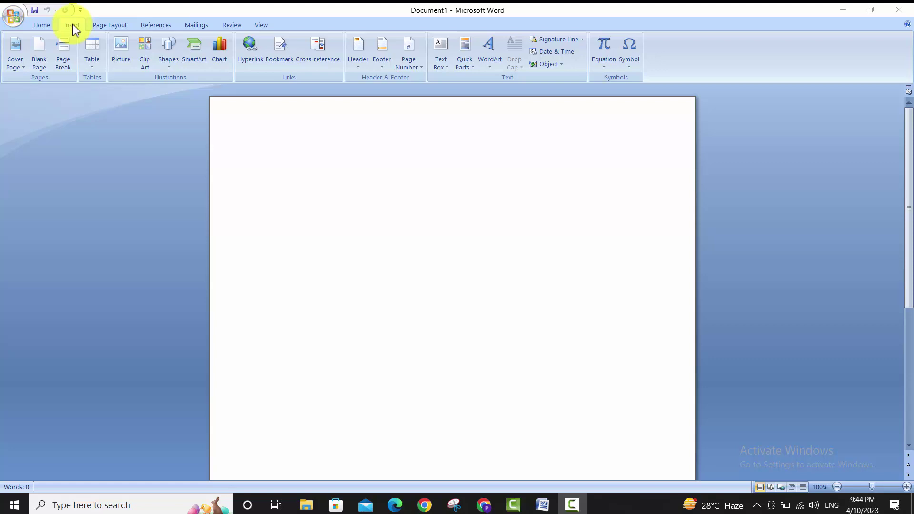
- Open the Clip Art pane and enter 'computer' as the search term
{"action": "left_click", "coordinate": [145, 42]}
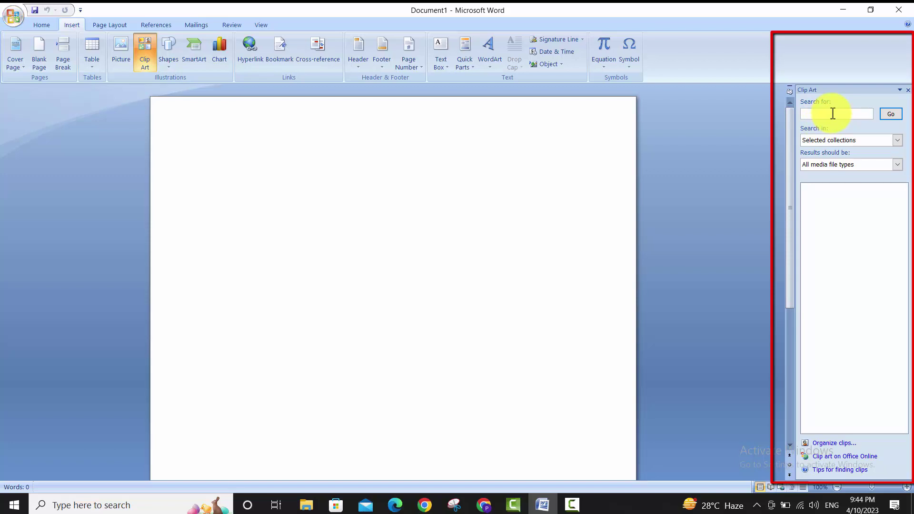
{"action": "left_click", "coordinate": [832, 113]}
{"action": "type", "text": "computer"}
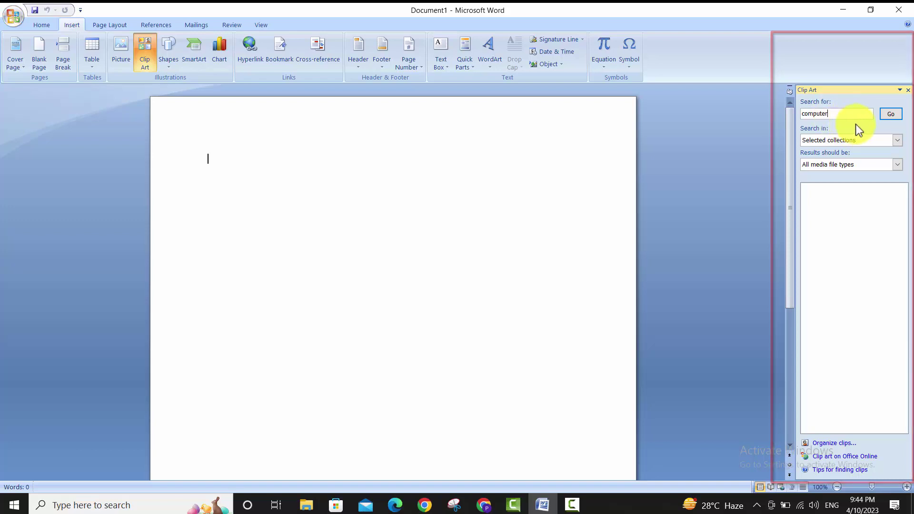
- Search clip art for 'computer' including Office Online clips, and insert two copies side by side
{"action": "left_click", "coordinate": [884, 112]}
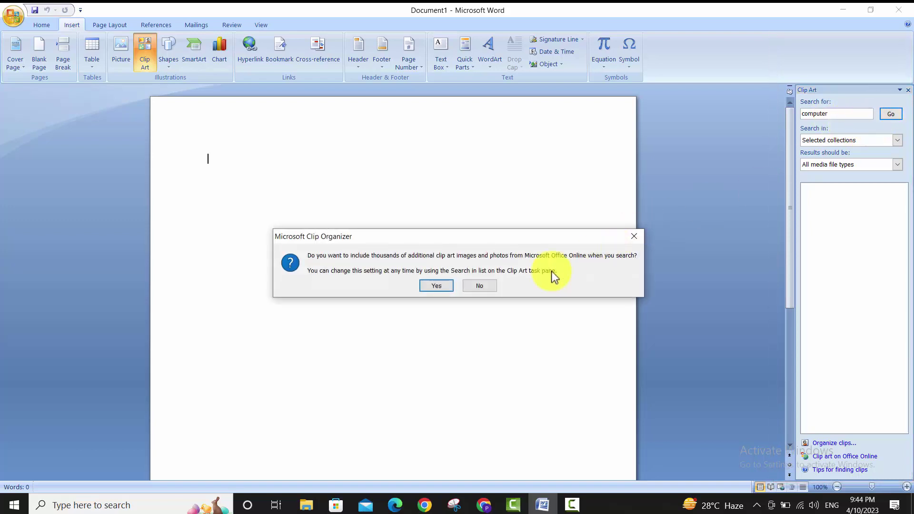
{"action": "left_click", "coordinate": [440, 285]}
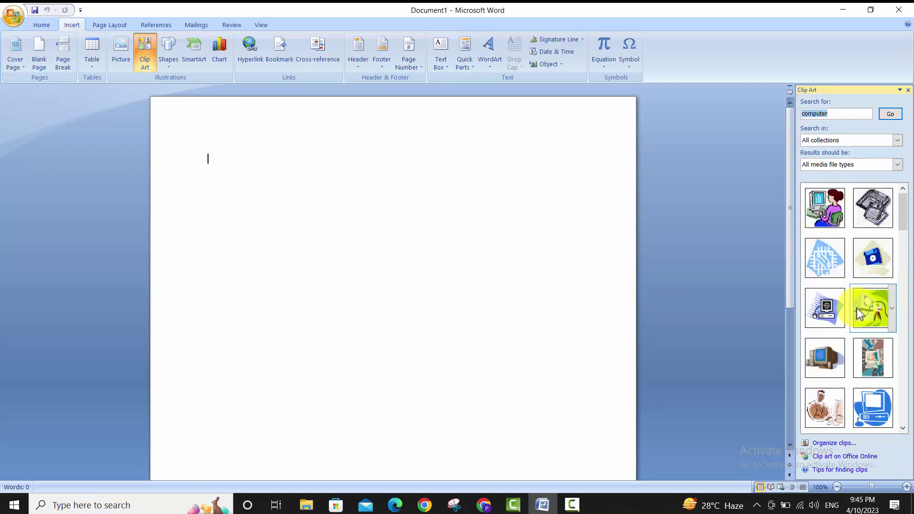
{"action": "left_click", "coordinate": [828, 358]}
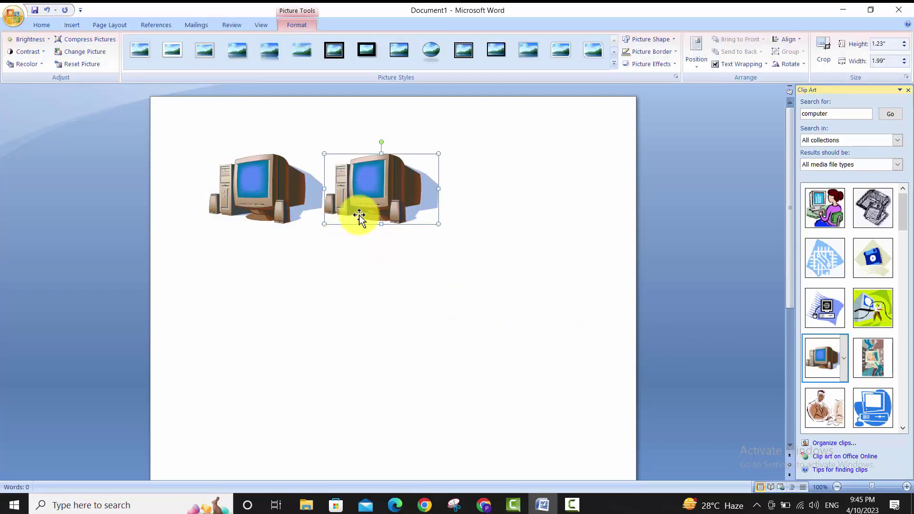
{"action": "left_click", "coordinate": [399, 267]}
{"action": "left_click", "coordinate": [388, 218]}
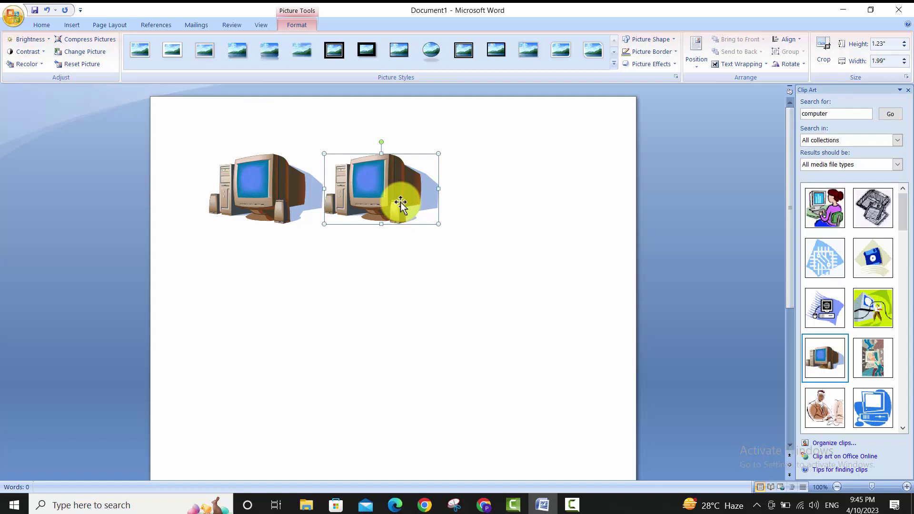
- Replace the search term with 'book' and insert the open-book photo below the computers
{"action": "left_click", "coordinate": [833, 113]}
{"action": "key", "text": "BackSpace"}
{"action": "key", "text": "BackSpace"}
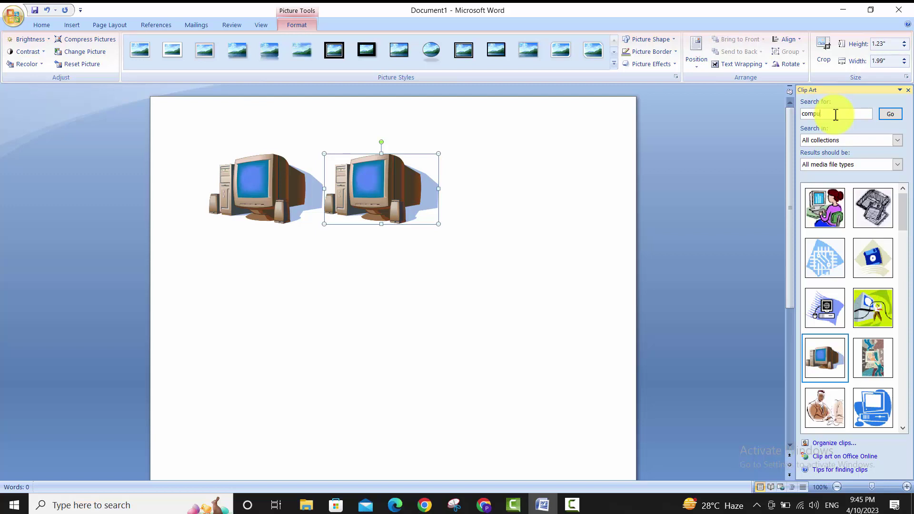
{"action": "key", "text": "BackSpace"}
{"action": "key", "text": "BackSpace"}
{"action": "key", "text": "BackSpace"}
{"action": "type", "text": "book"}
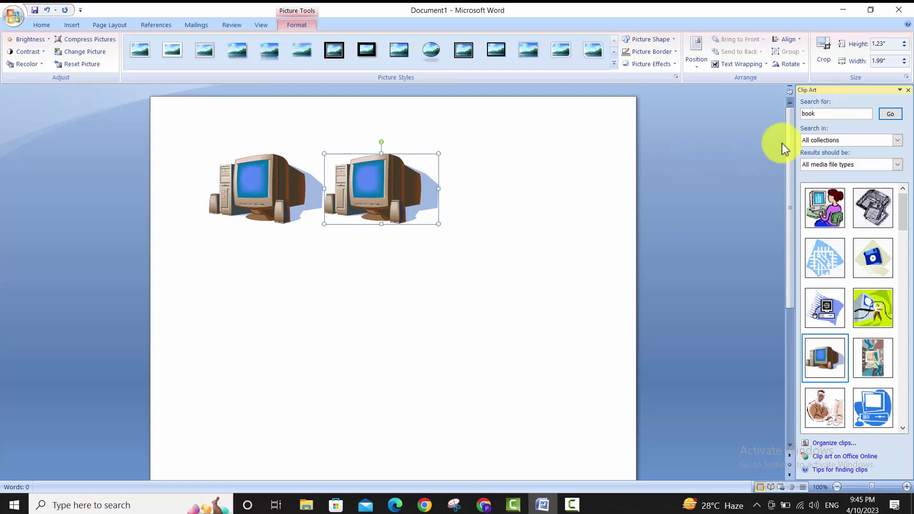
{"action": "left_click", "coordinate": [880, 113]}
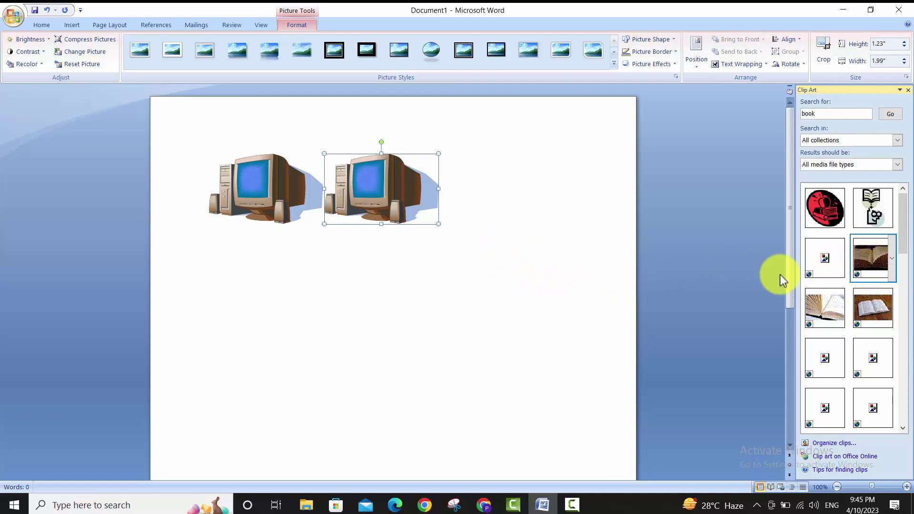
{"action": "left_click", "coordinate": [872, 311]}
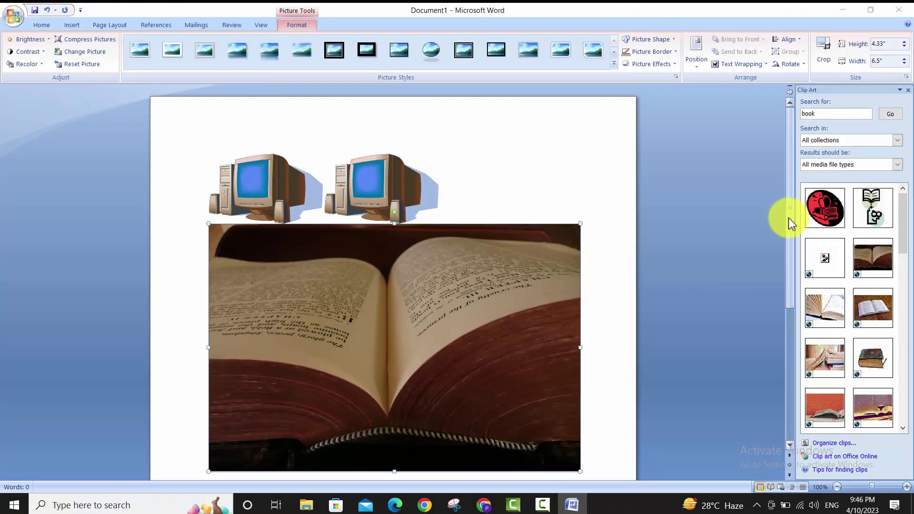
- Shrink the open-book photo to about 4.92 by 3.28 inches, keeping it under the computers
{"action": "scroll", "coordinate": [788, 222], "scroll_direction": "down", "scroll_amount": 2}
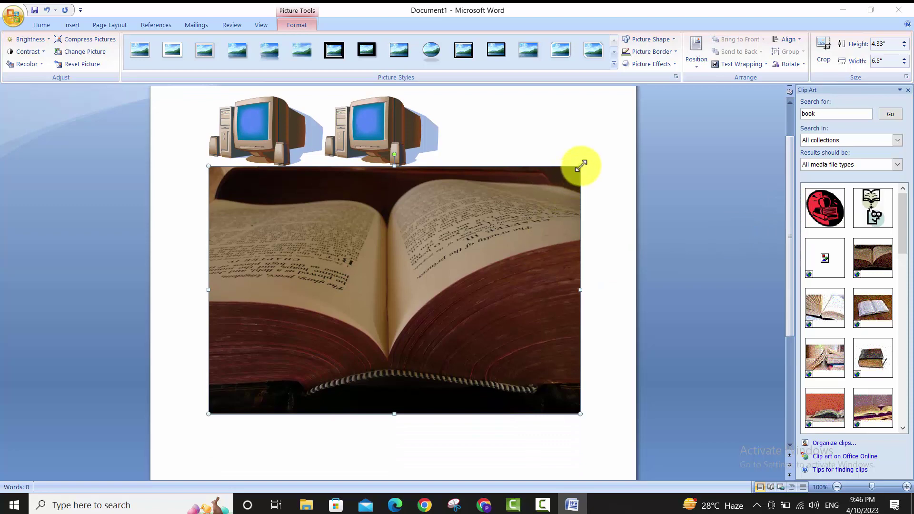
{"action": "mouse_move", "coordinate": [580, 166]}
{"action": "left_mouse_down"}
{"action": "mouse_move", "coordinate": [423, 297]}
{"action": "mouse_move", "coordinate": [464, 295]}
{"action": "left_mouse_up"}
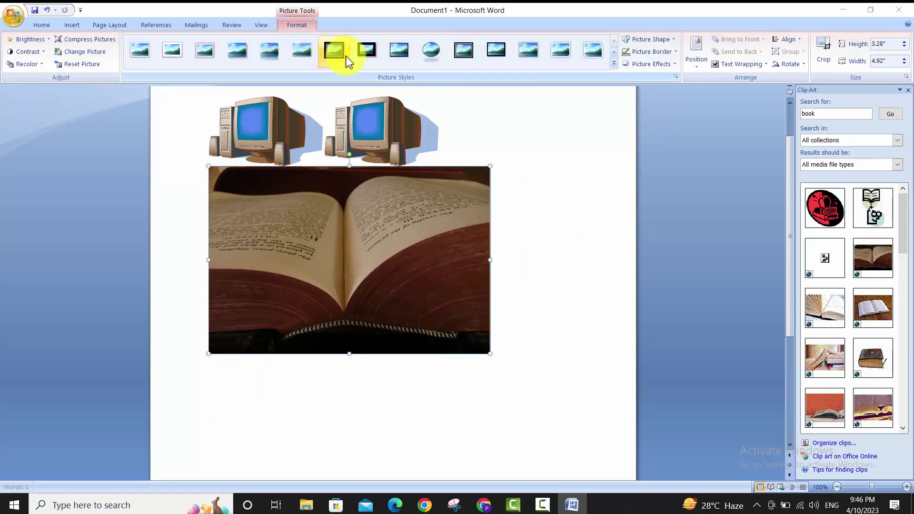
{"action": "left_click", "coordinate": [700, 61]}
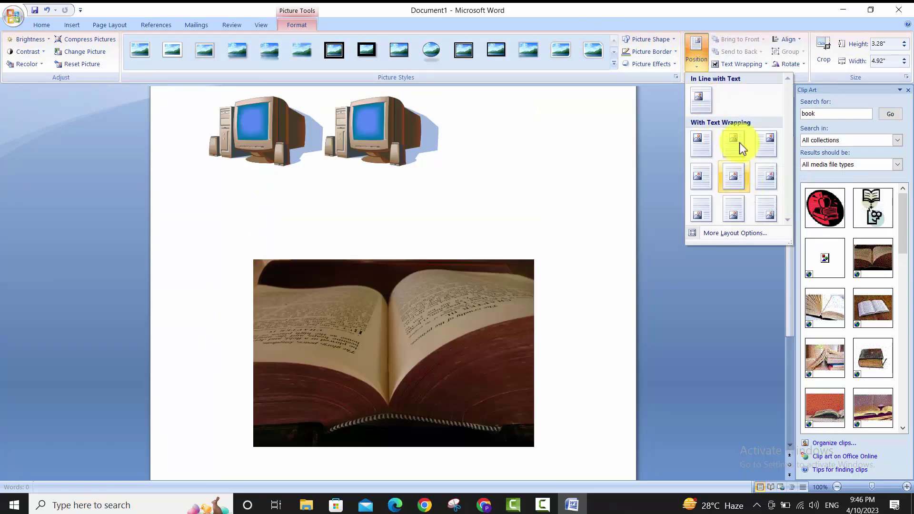
- View the photo's Text Wrapping options, then dismiss the menu without changing anything
{"action": "left_click", "coordinate": [766, 65]}
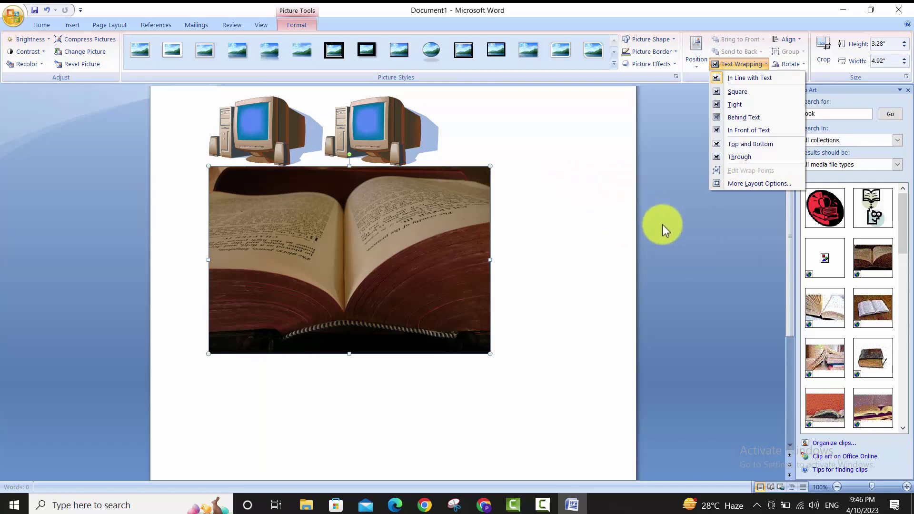
{"action": "left_click", "coordinate": [681, 248]}
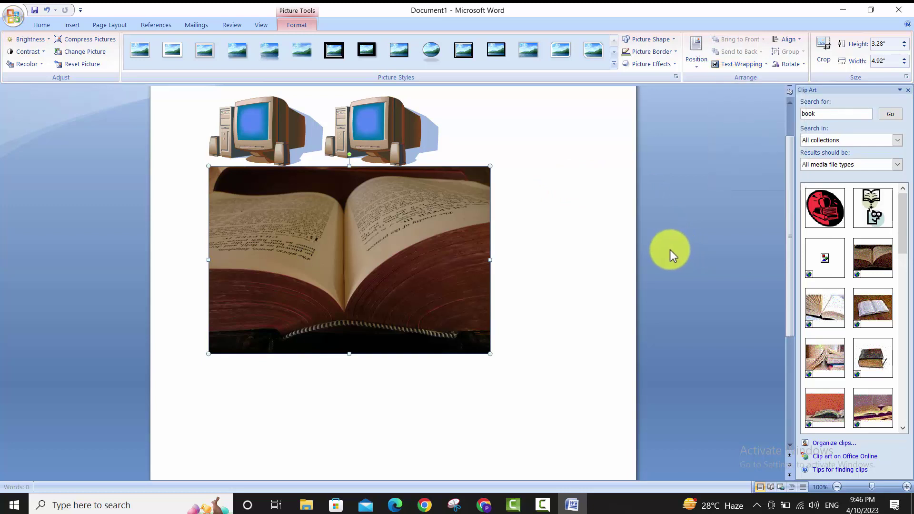